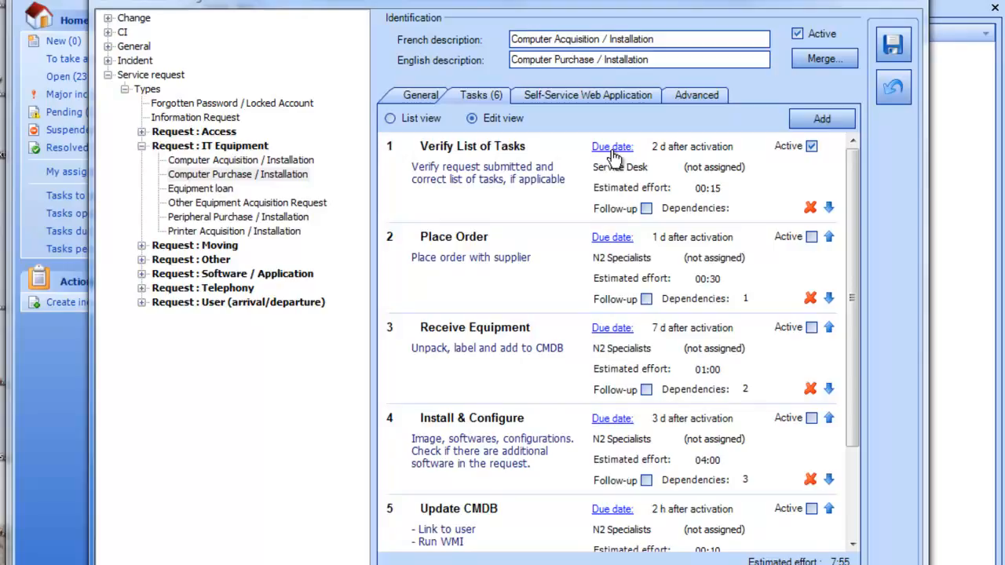
- Add a 'Send invoice' task flagged for follow-up to Computer Purchase / Installation and save
drag(851, 271, 876, 428)
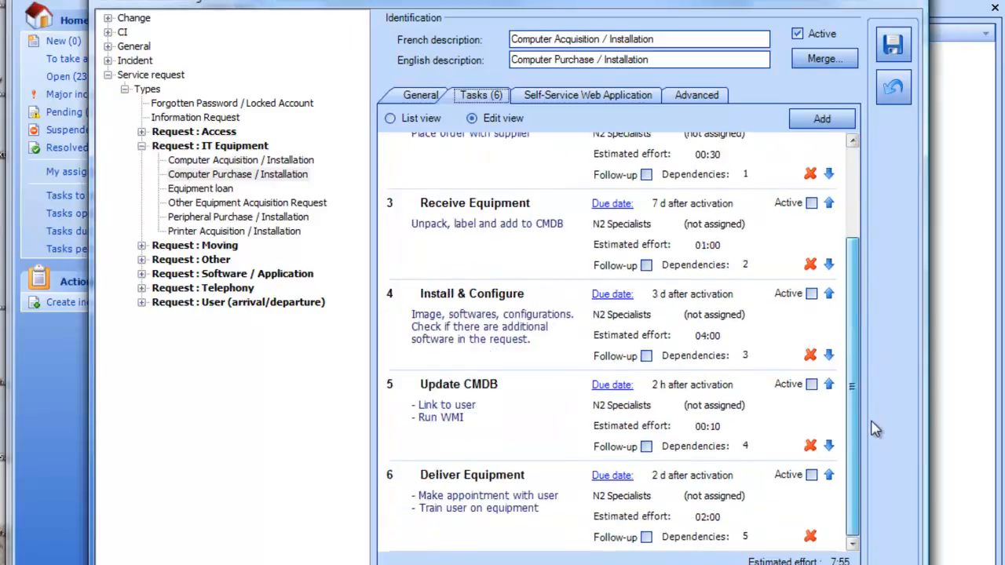
drag(854, 369, 856, 274)
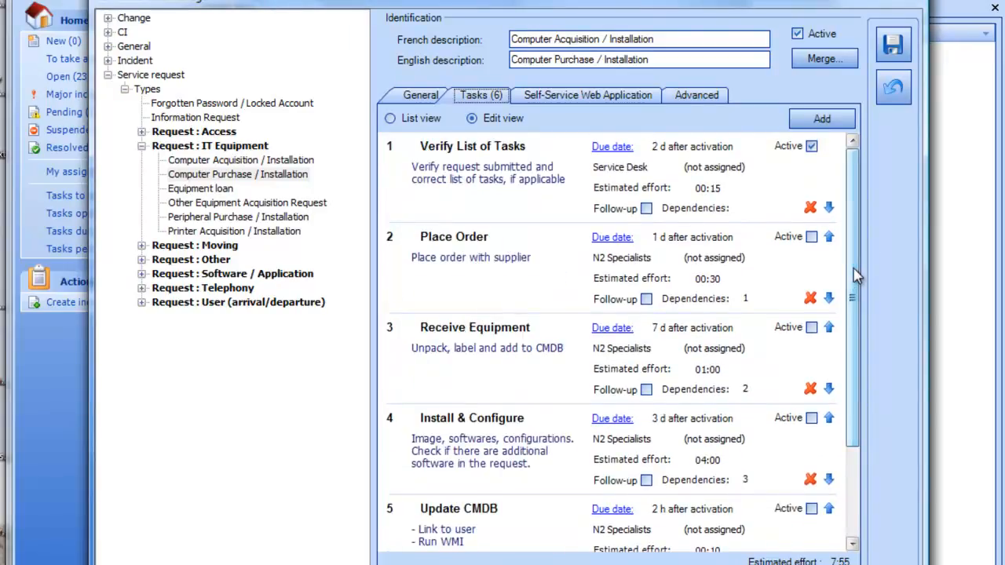
click(816, 126)
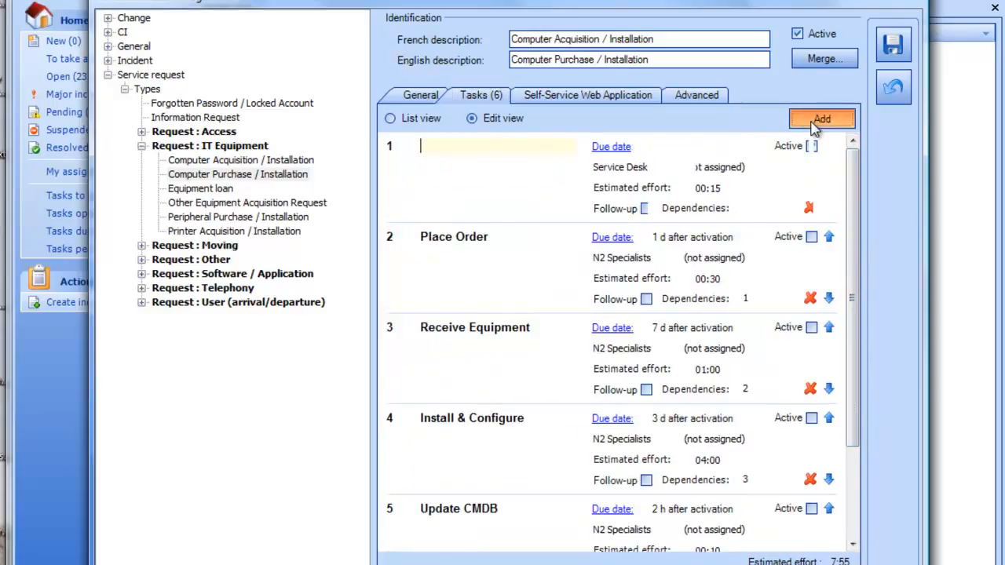
text(Send invoice)
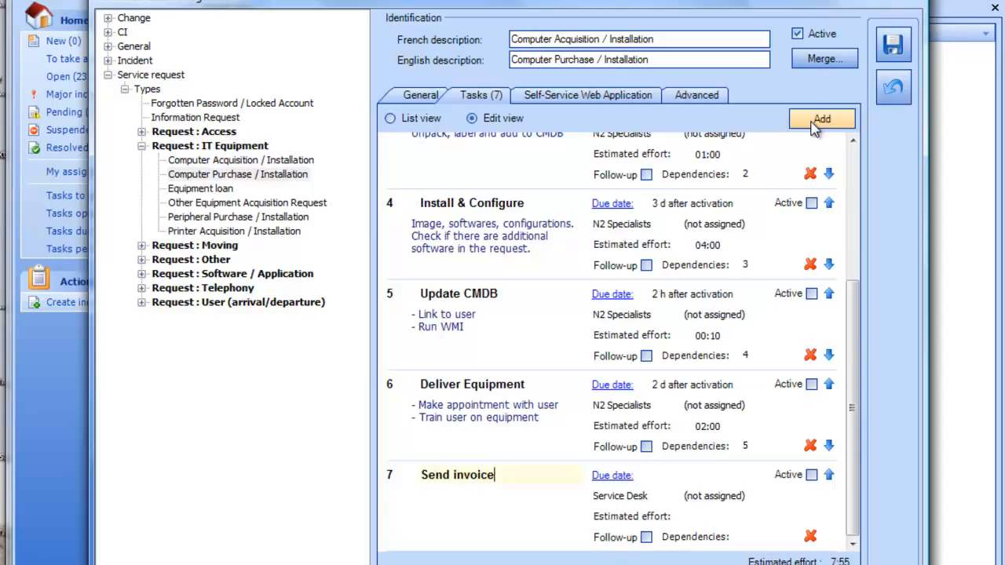
click(646, 537)
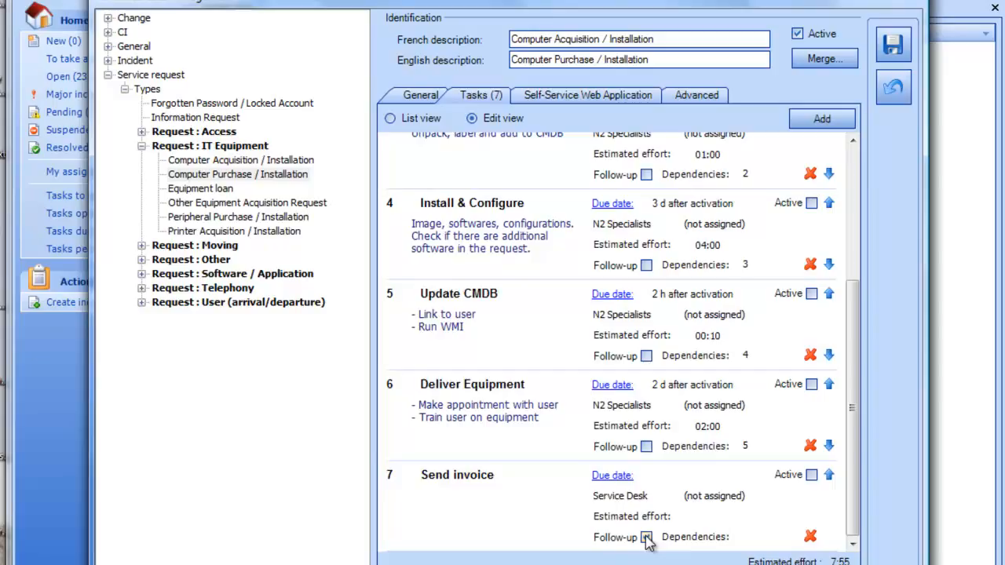
scroll(860, 165, up, 5)
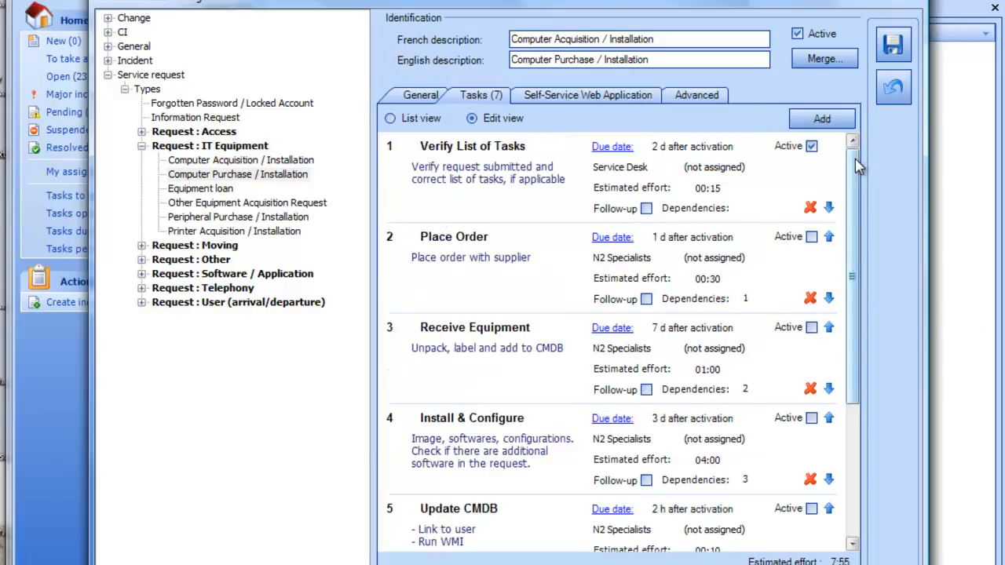
click(893, 45)
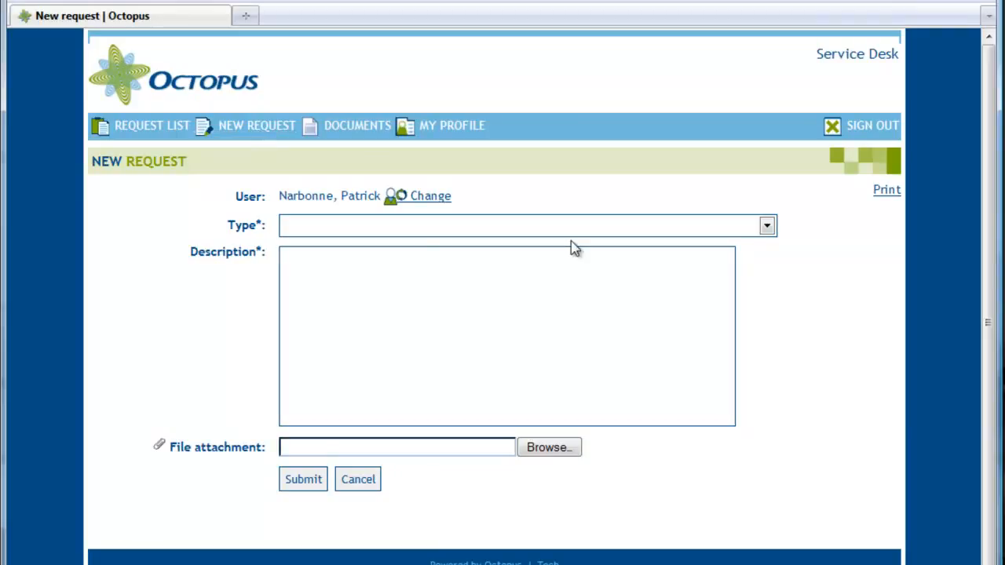
- Set the request type to Request : IT Equipment, subcategory Computer Purchase / Installation
click(766, 228)
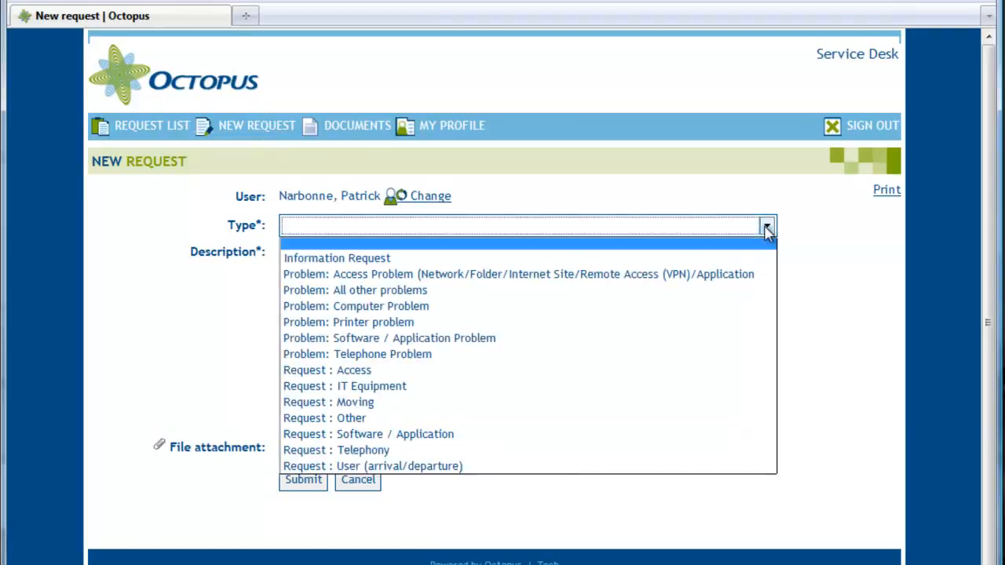
click(612, 385)
click(535, 251)
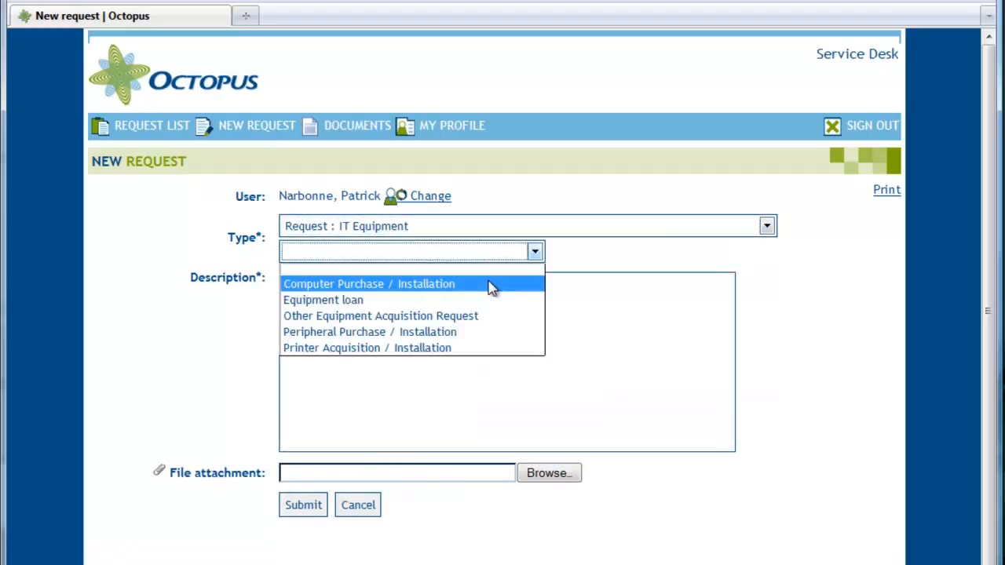
click(490, 288)
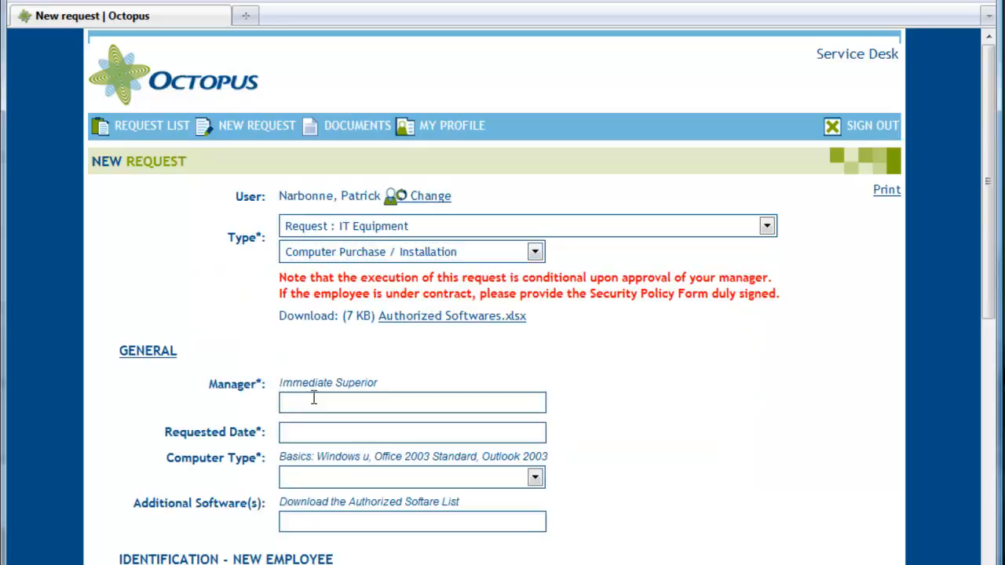
click(313, 398)
- Enter the manager's name, requested date 10/25/2010, and computer type Desktop
click(306, 434)
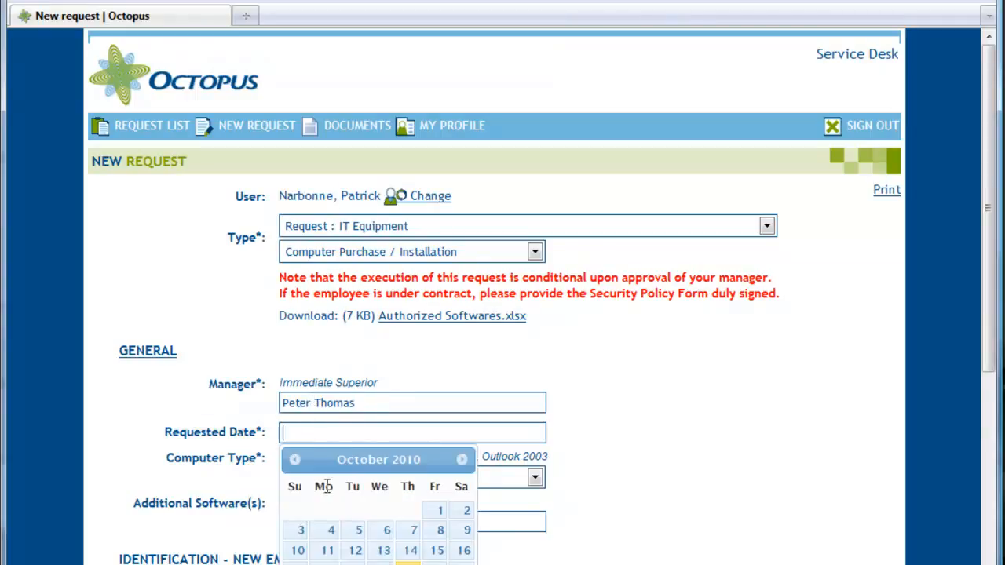
click(324, 564)
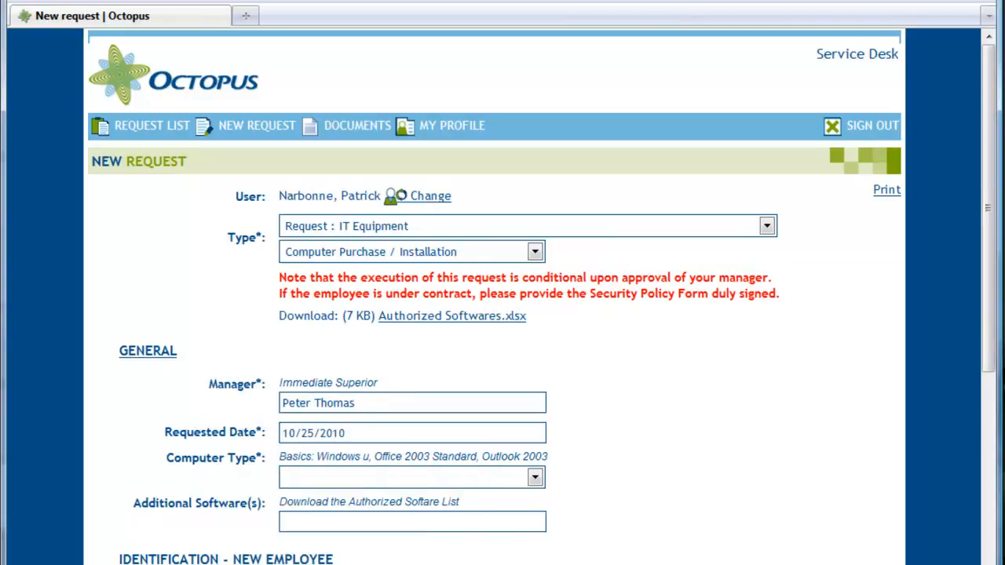
click(535, 479)
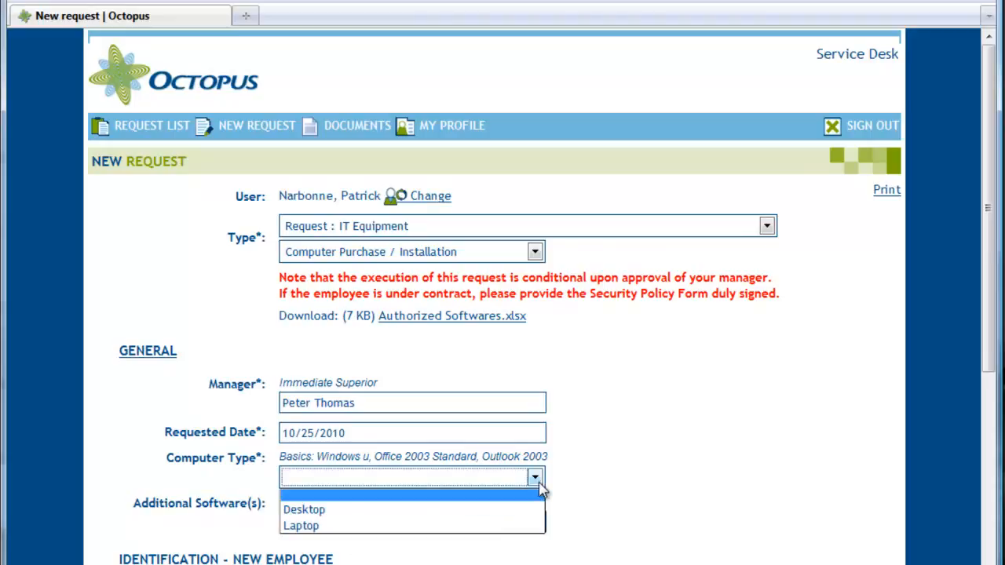
click(507, 510)
- Enter Octopus as additional software, then the new employee's name and title Manager
click(421, 523)
text(Octopus)
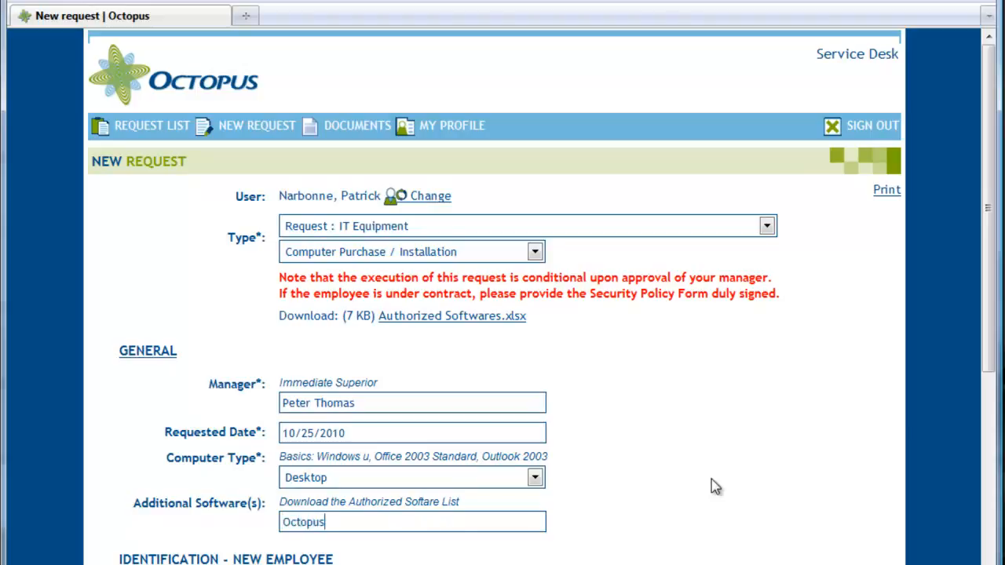
key(Tab)
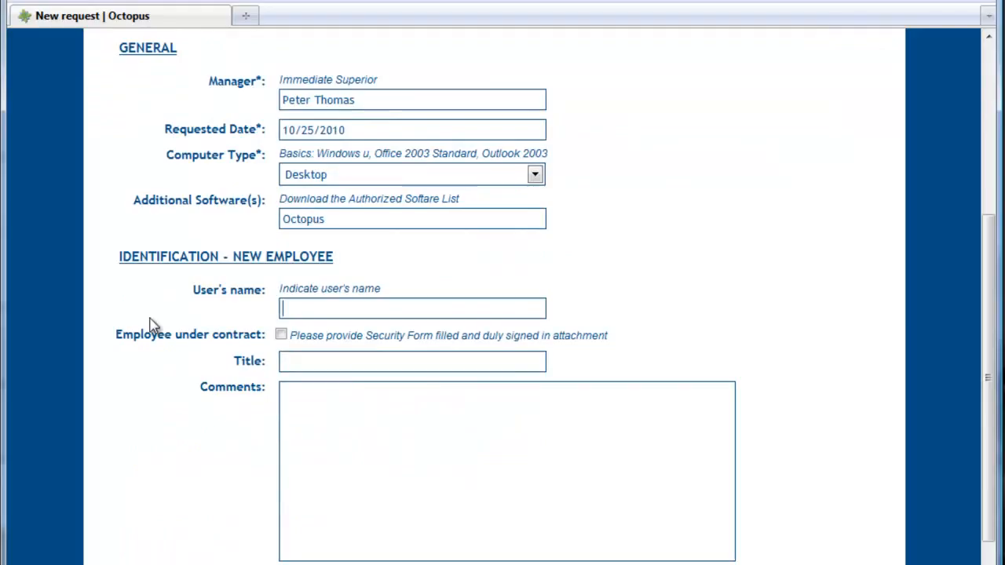
key(Tab)
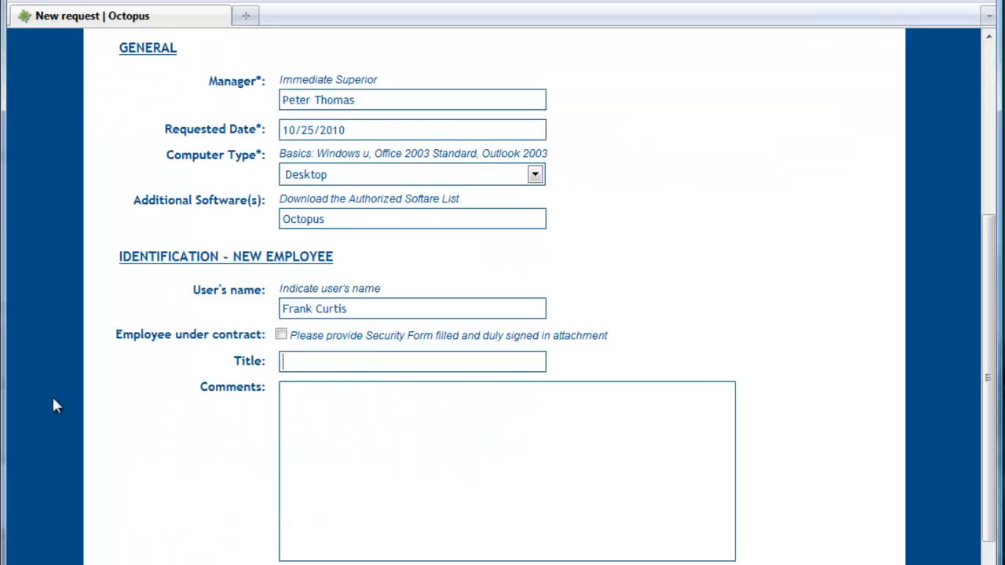
text(Manager)
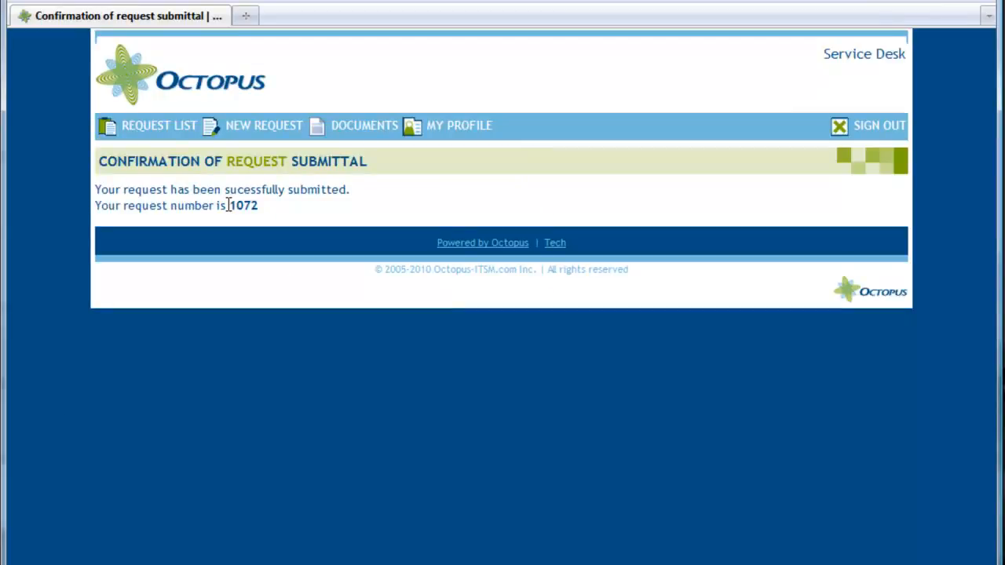
- Show the user's list of submitted requests
click(170, 127)
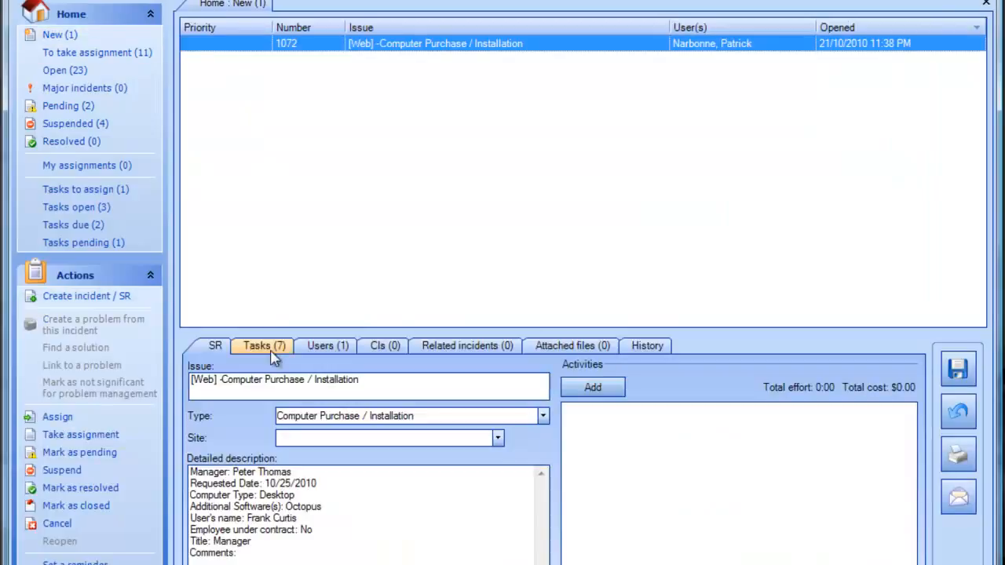
- Show the New requests list containing web request 1072
click(273, 353)
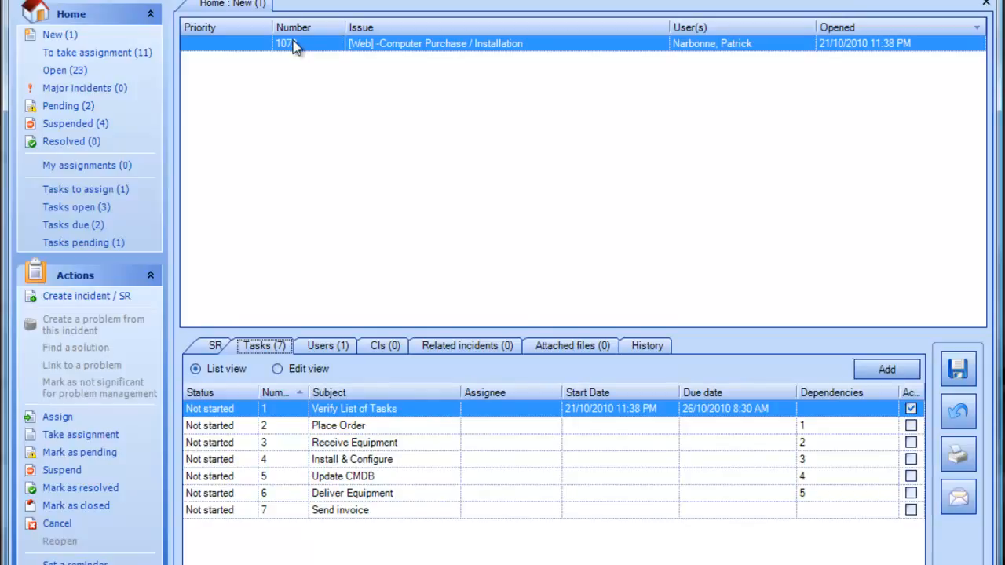
- Complete task 1072-1 with a 00:05 activity 'Verification completed' and save
click(128, 189)
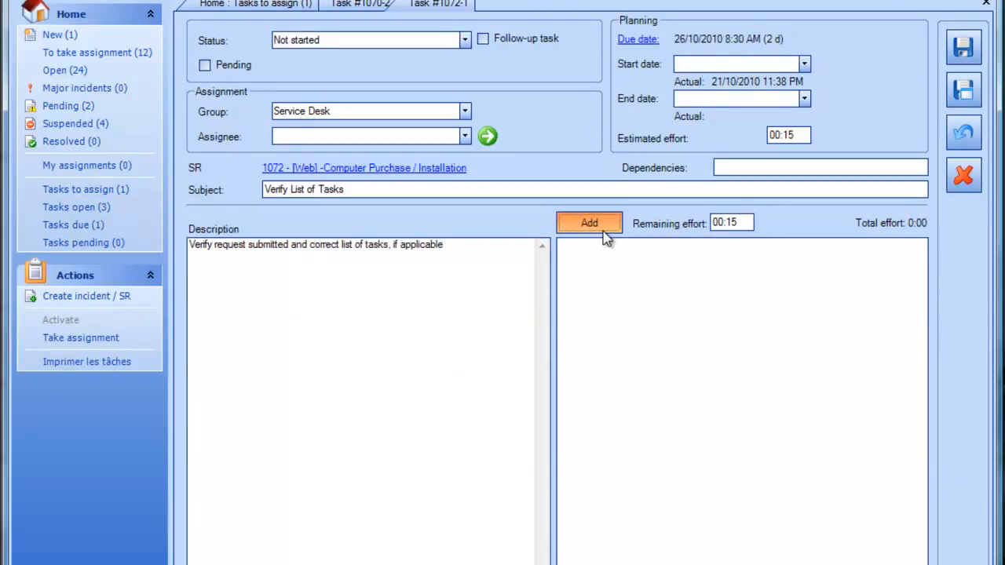
click(604, 230)
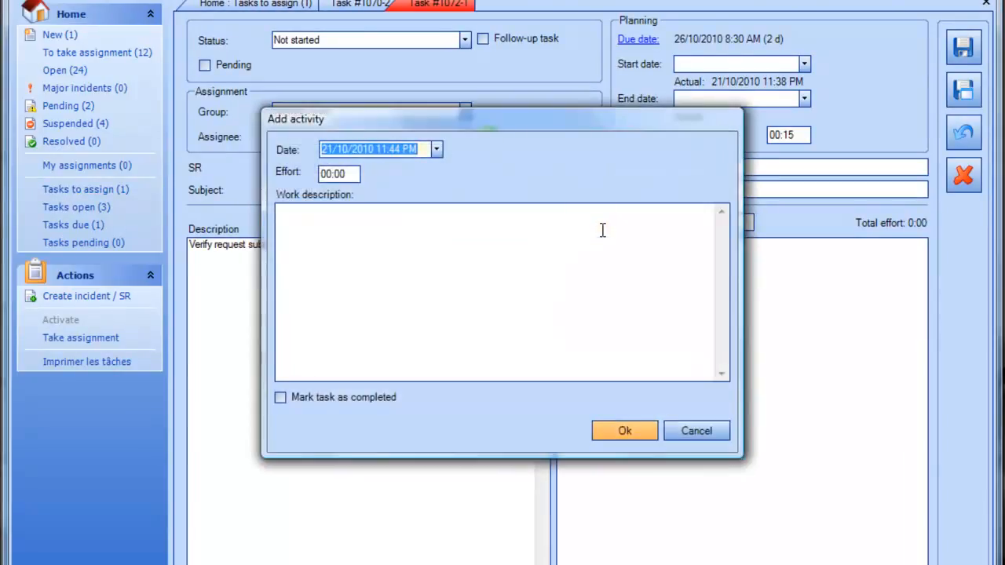
click(338, 172)
text(5)
click(438, 245)
text(Verification completed)
click(314, 400)
click(609, 430)
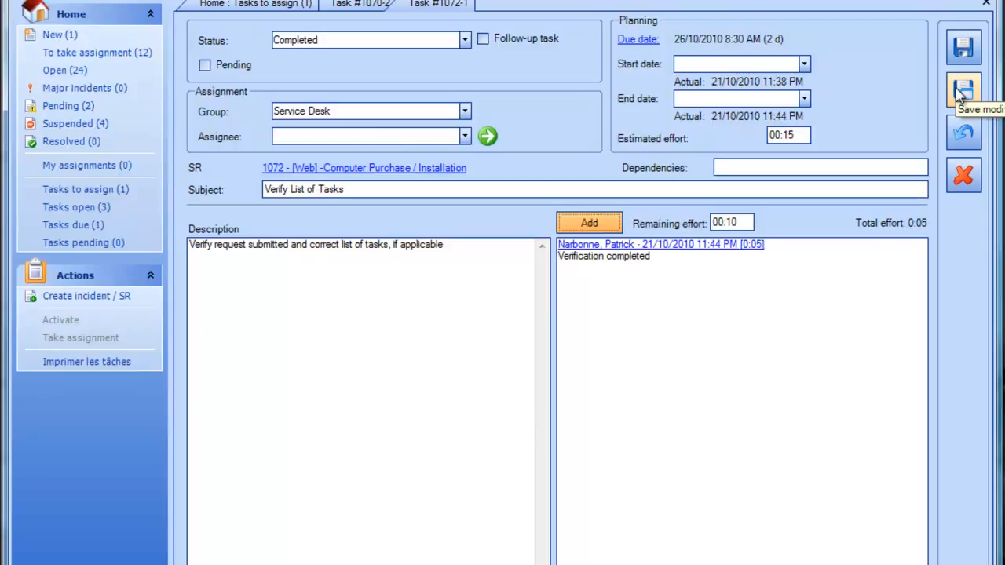
click(962, 91)
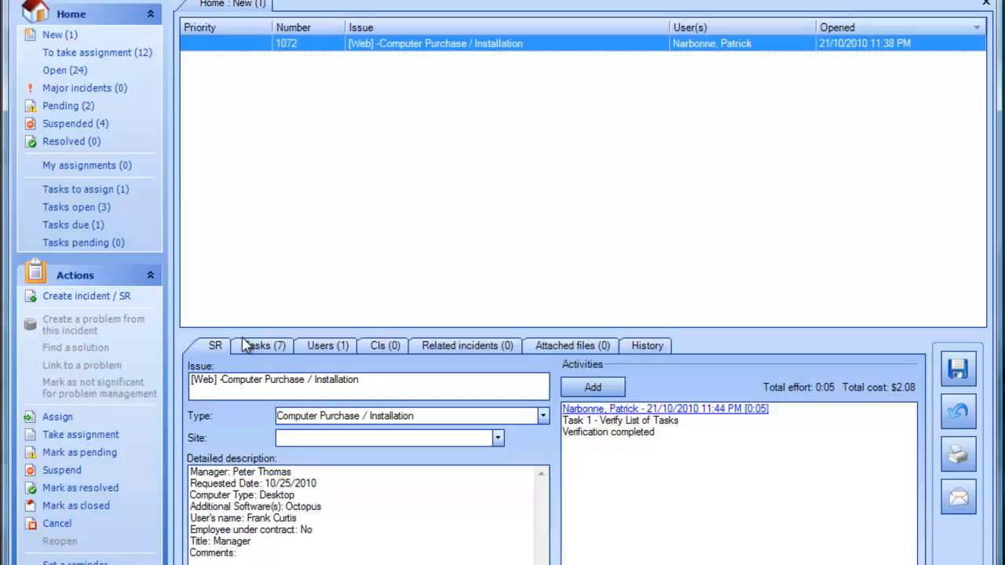
- View request 1072's Tasks (7) list with updated task statuses
click(248, 346)
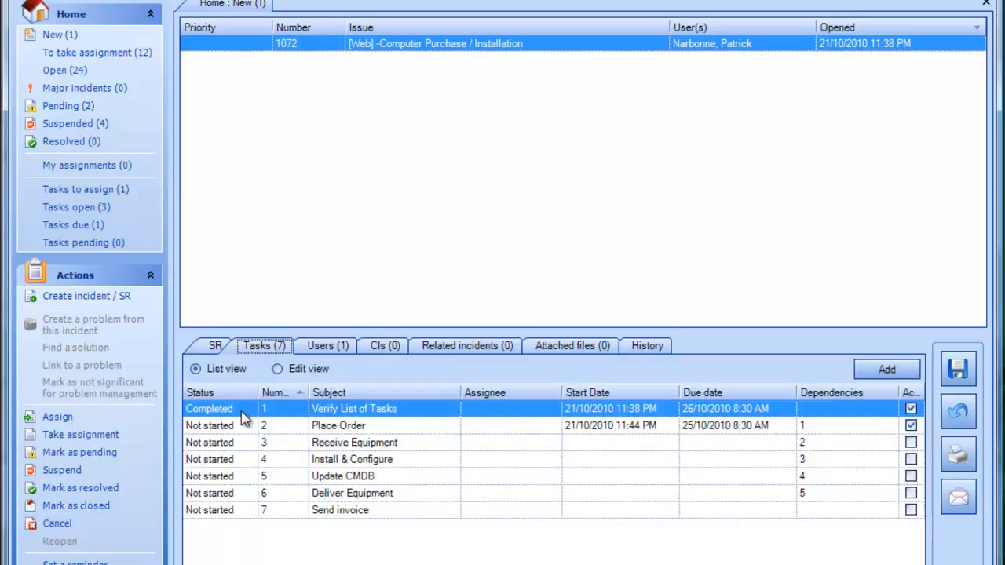